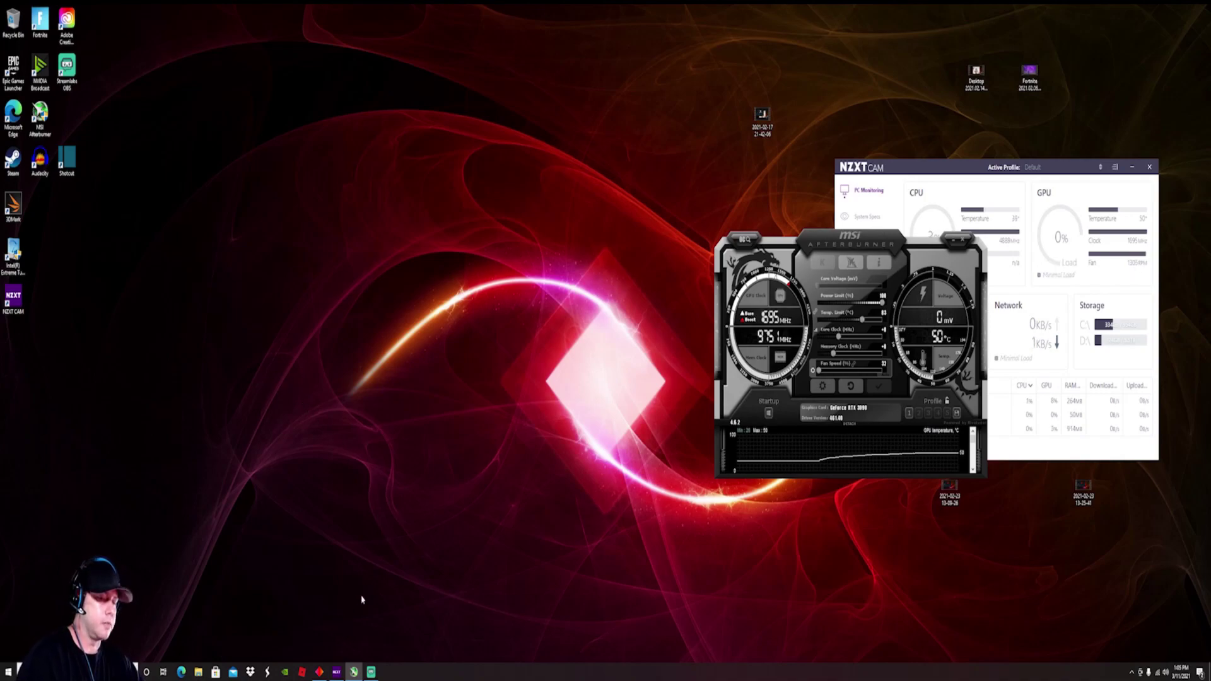
Review OMEN Gaming Hub's custom overclock (49x core, 43x cache, -0.030 V) and nudge its window right
left_click(321, 676)
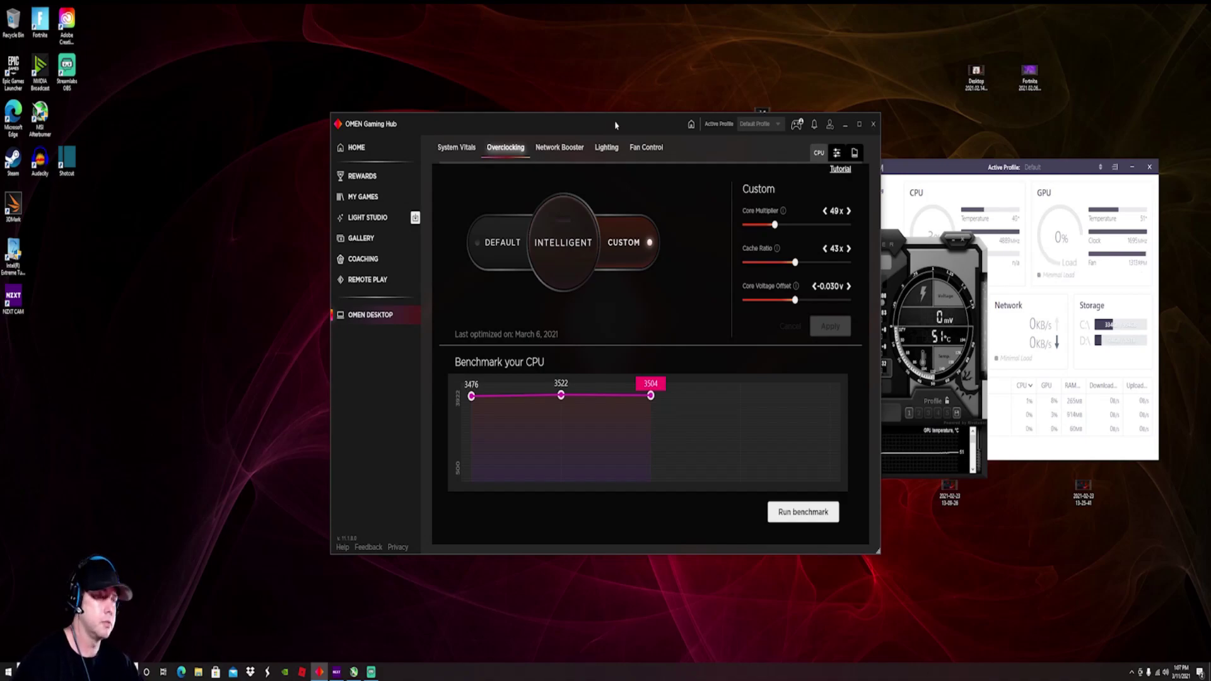
left_click_drag(616, 125, 628, 125)
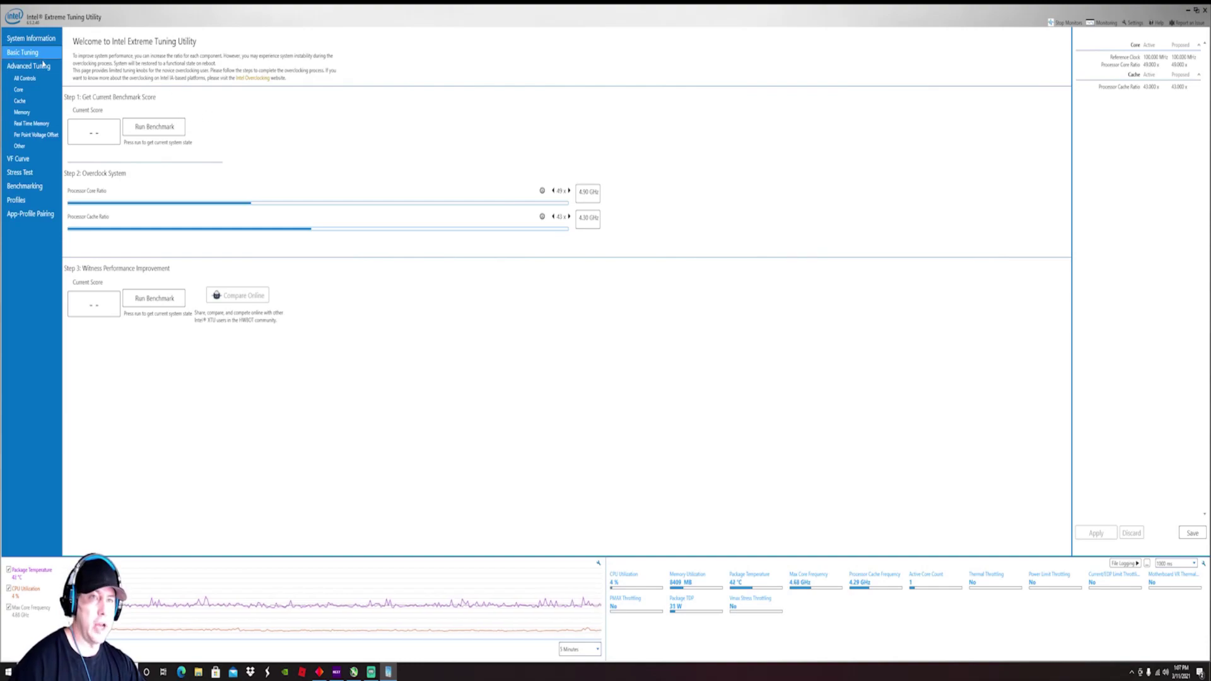
Open Advanced Tuning in XTU and expand All Controls to show core, cache and memory settings
left_click(28, 123)
left_click(22, 113)
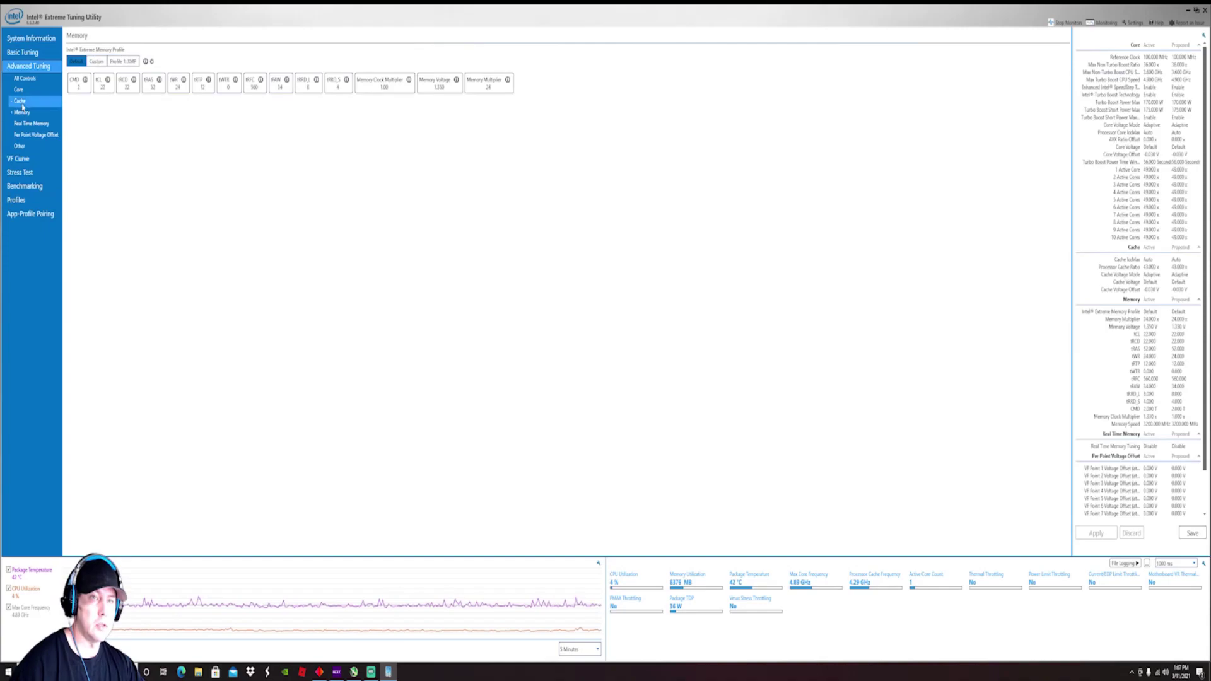
left_click(19, 100)
left_click(19, 89)
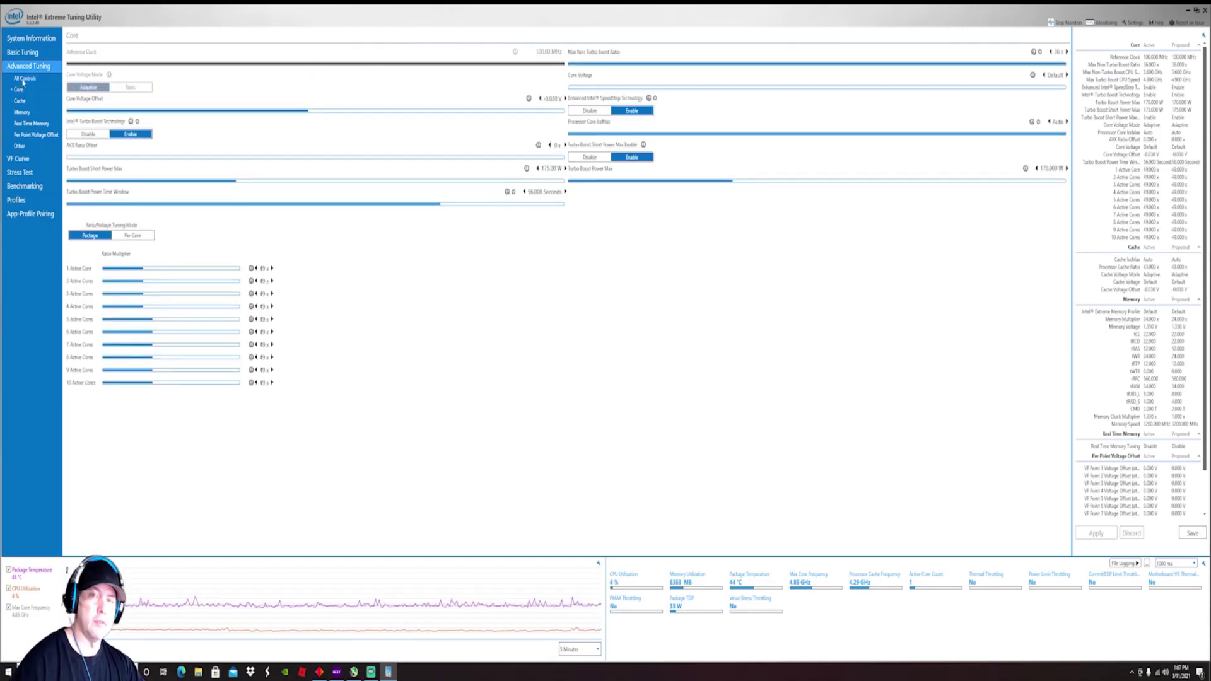
left_click(23, 80)
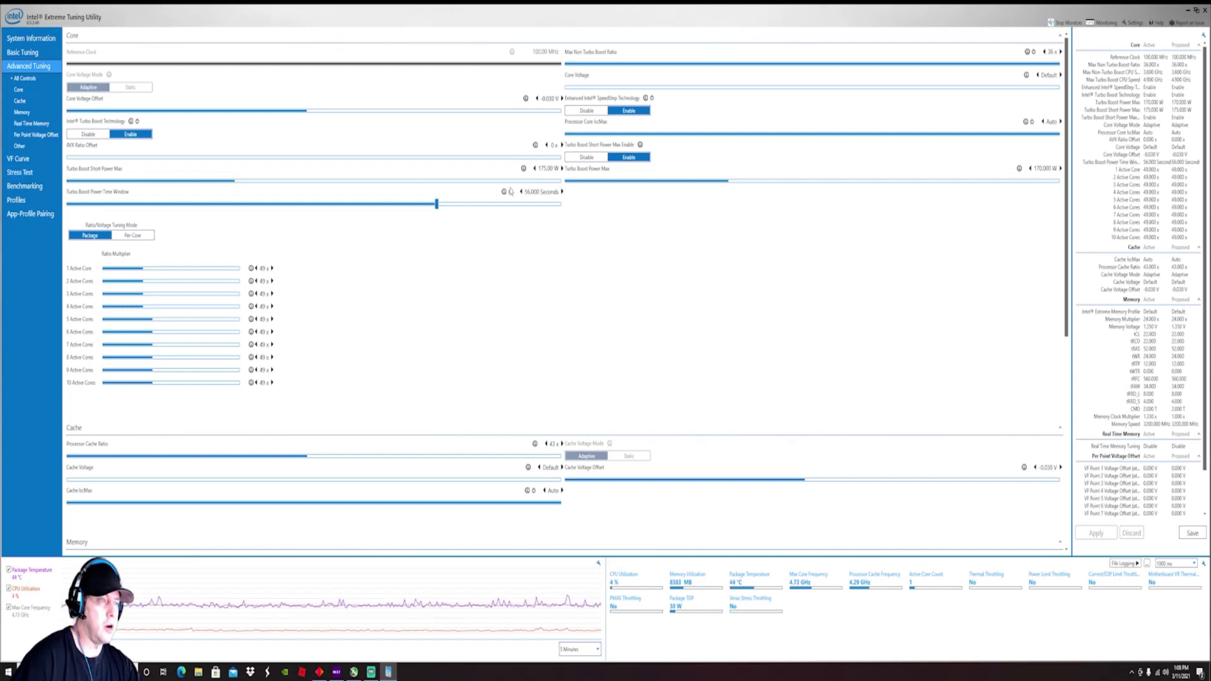
Raise Turbo Boost Short Power Max to 250 W using its slider and right arrow
left_click(561, 169)
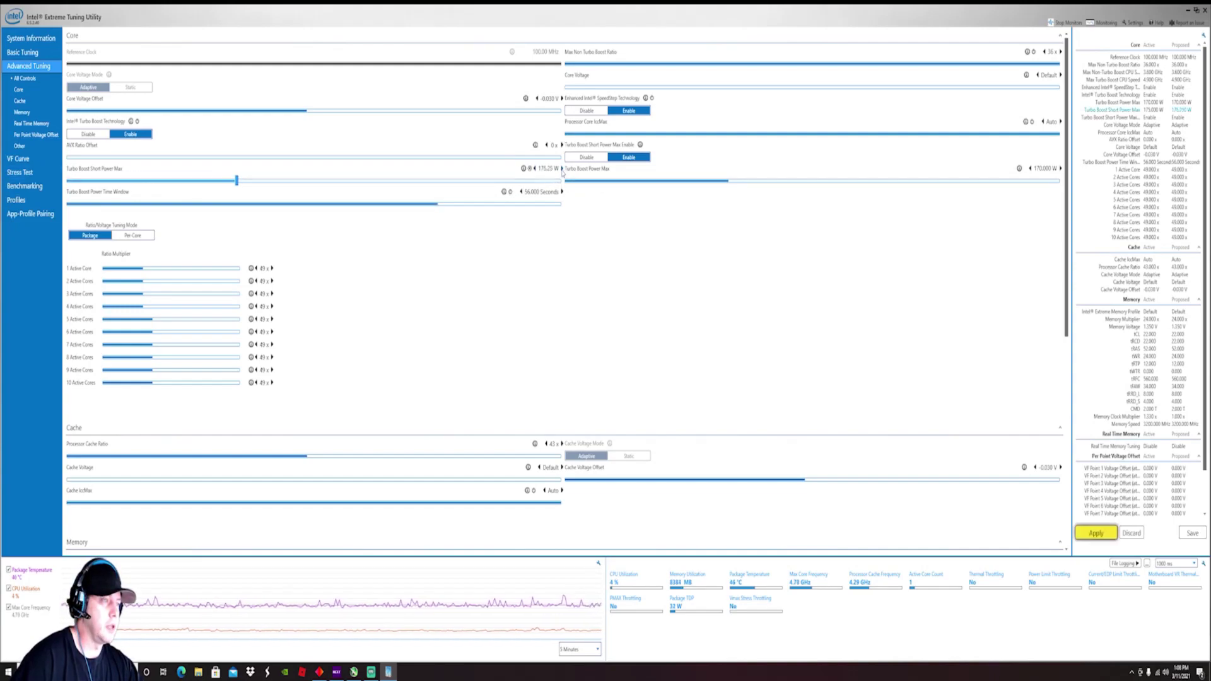
left_click_drag(236, 181, 307, 198)
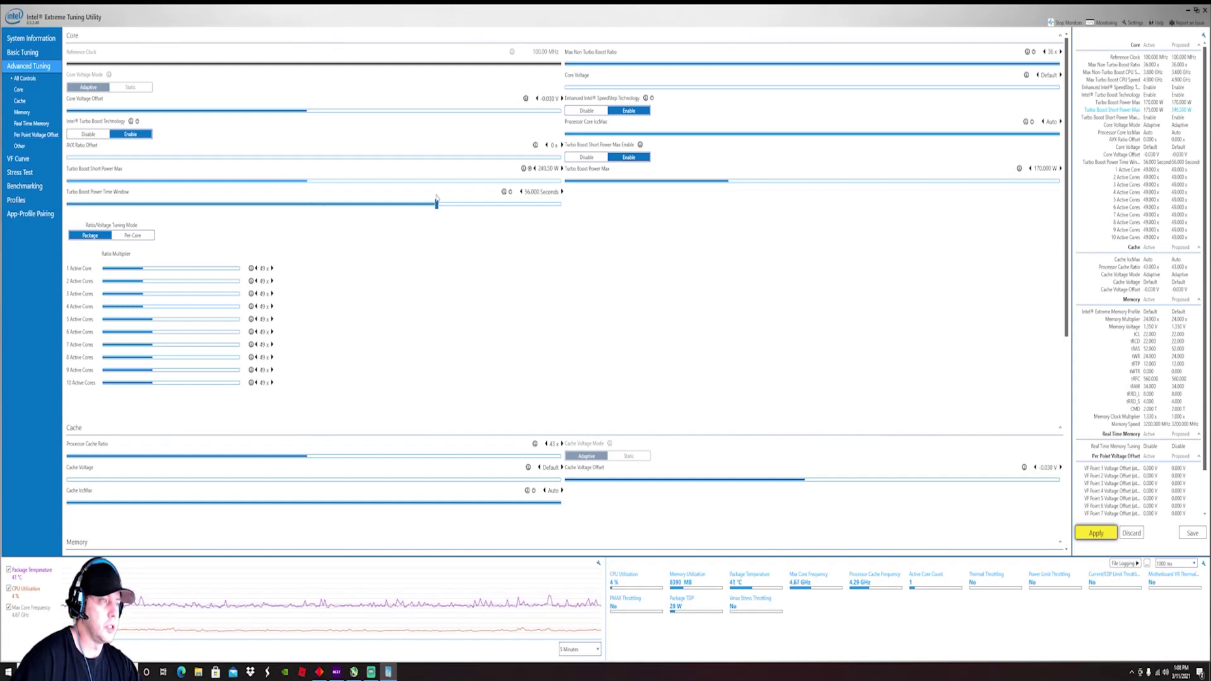
left_click(562, 168)
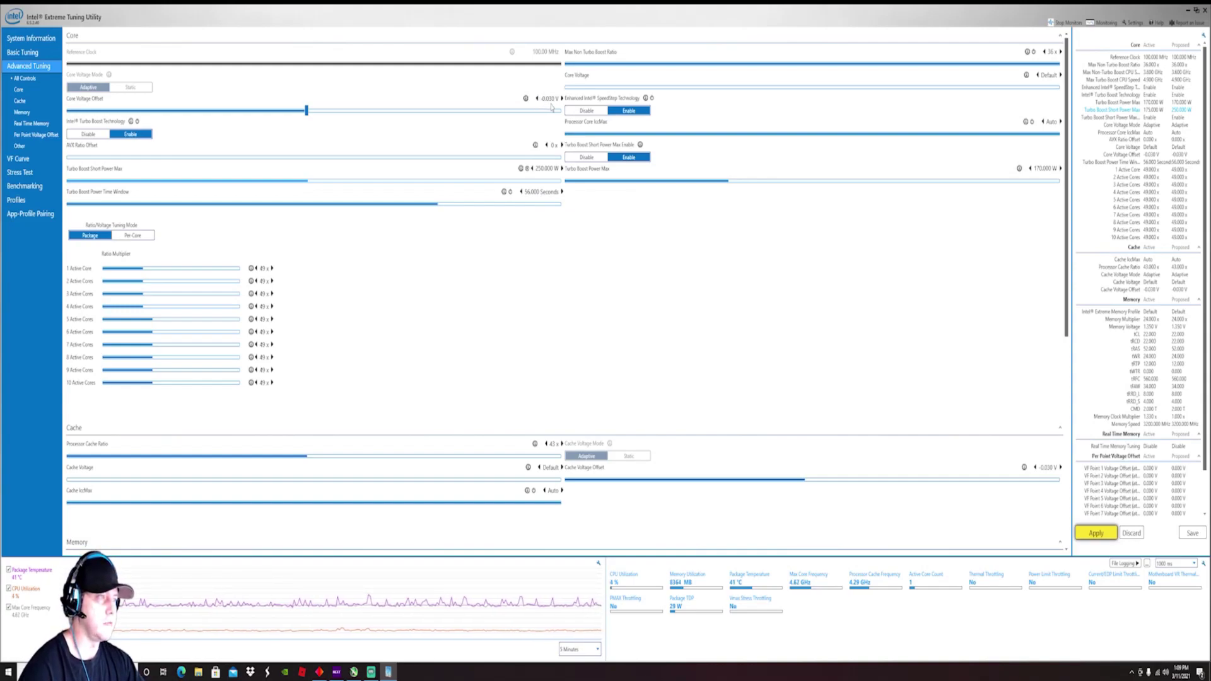
Set Core Voltage Offset to -0.005 V, then restore down the XTU window
left_click(562, 98)
left_click(562, 99)
left_click(562, 98)
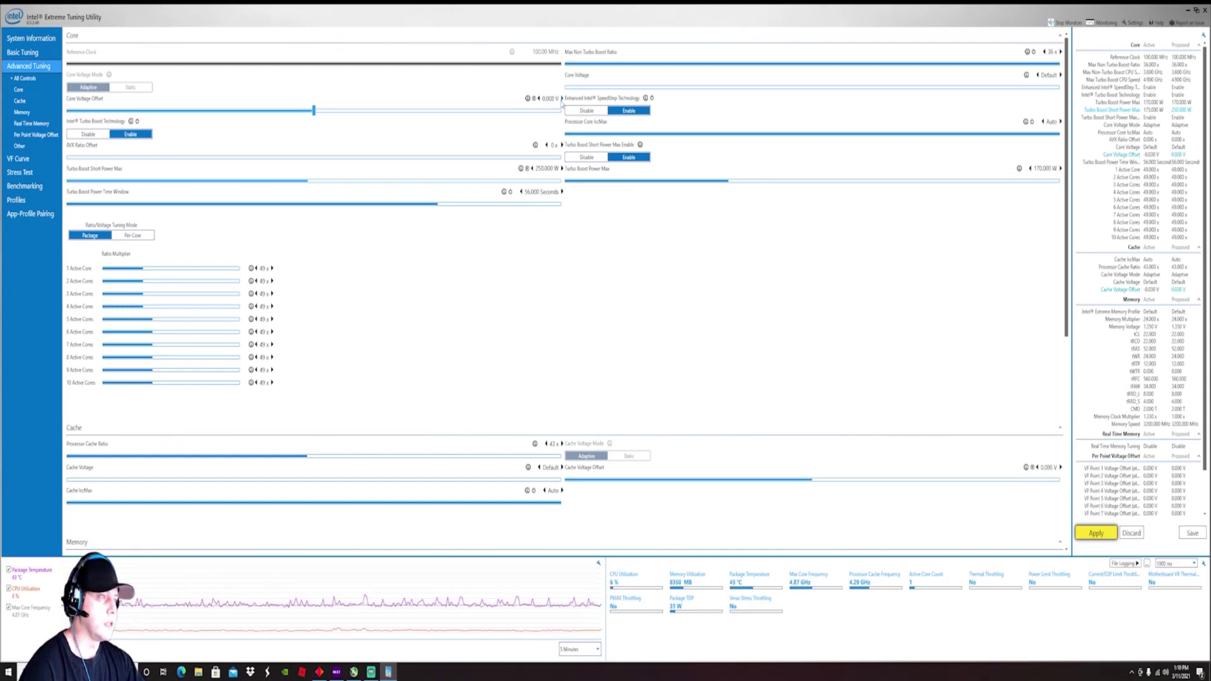
left_click(562, 98)
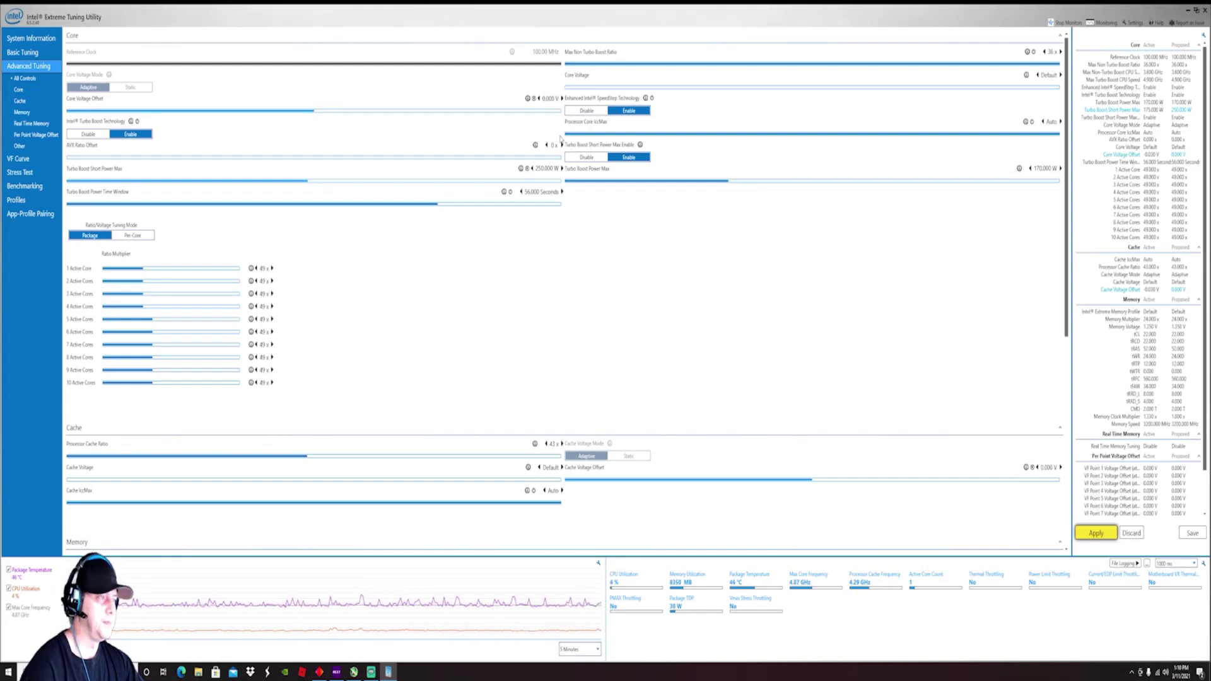
left_click(538, 99)
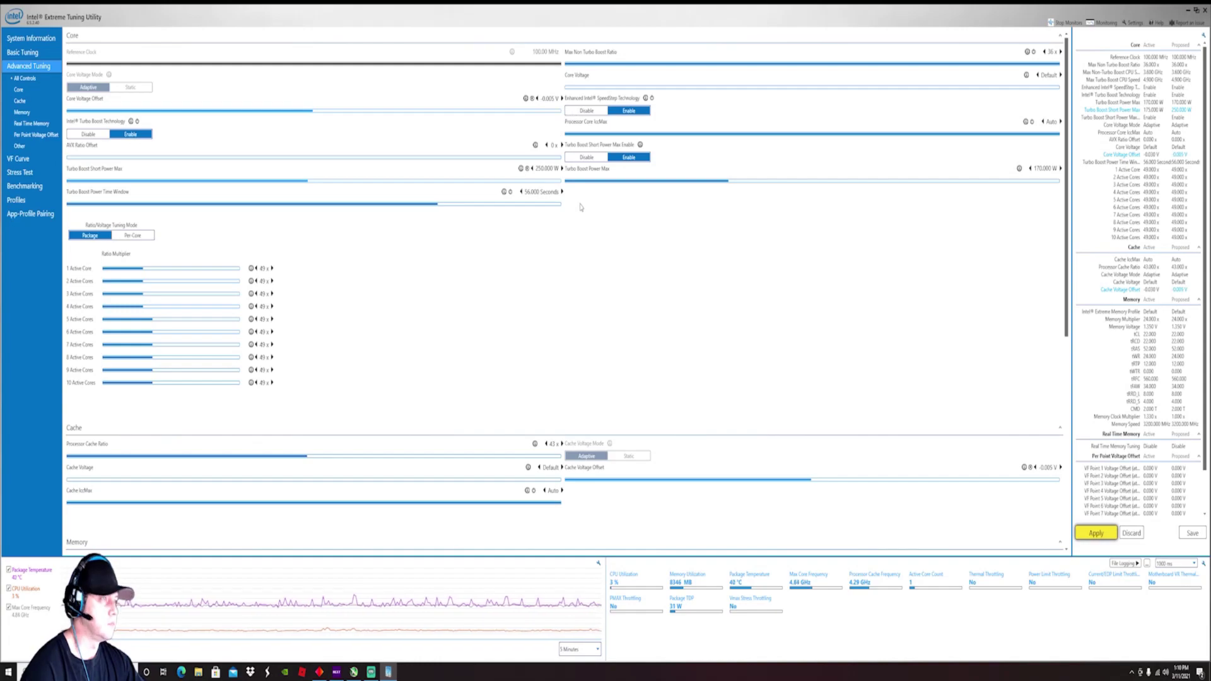
left_click(1195, 11)
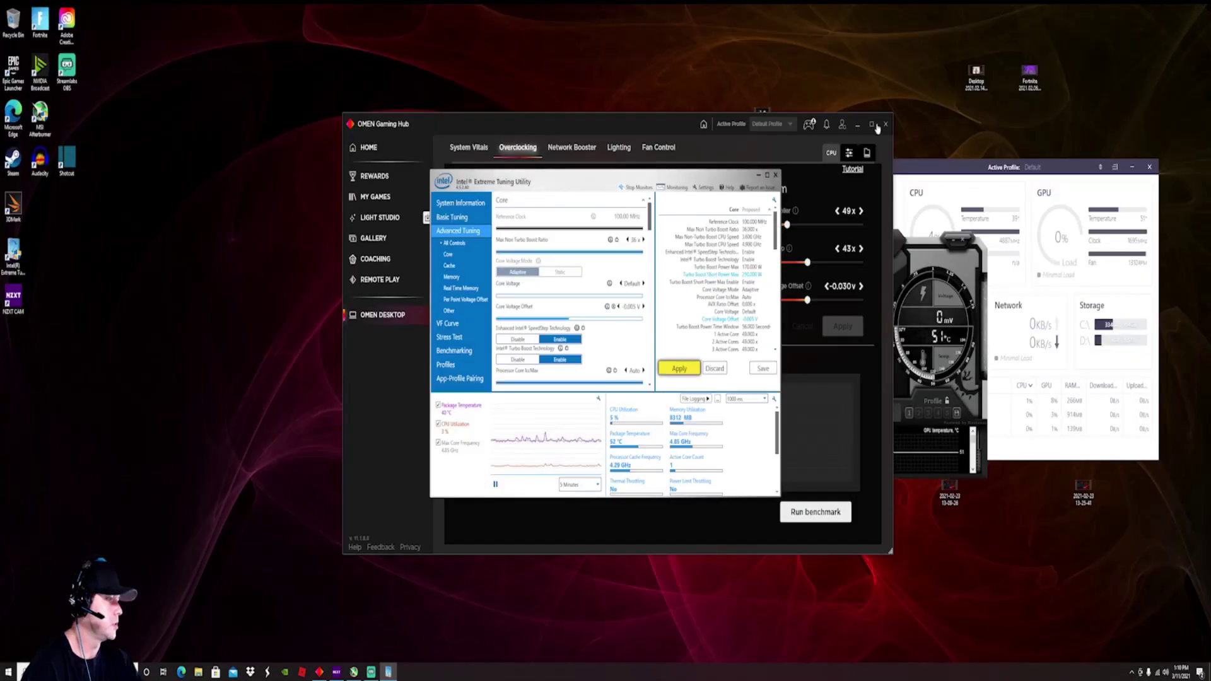
Re-maximize XTU, check the Basic and Advanced Tuning pages, then minimize it to reveal OMEN Gaming Hub
left_click(767, 175)
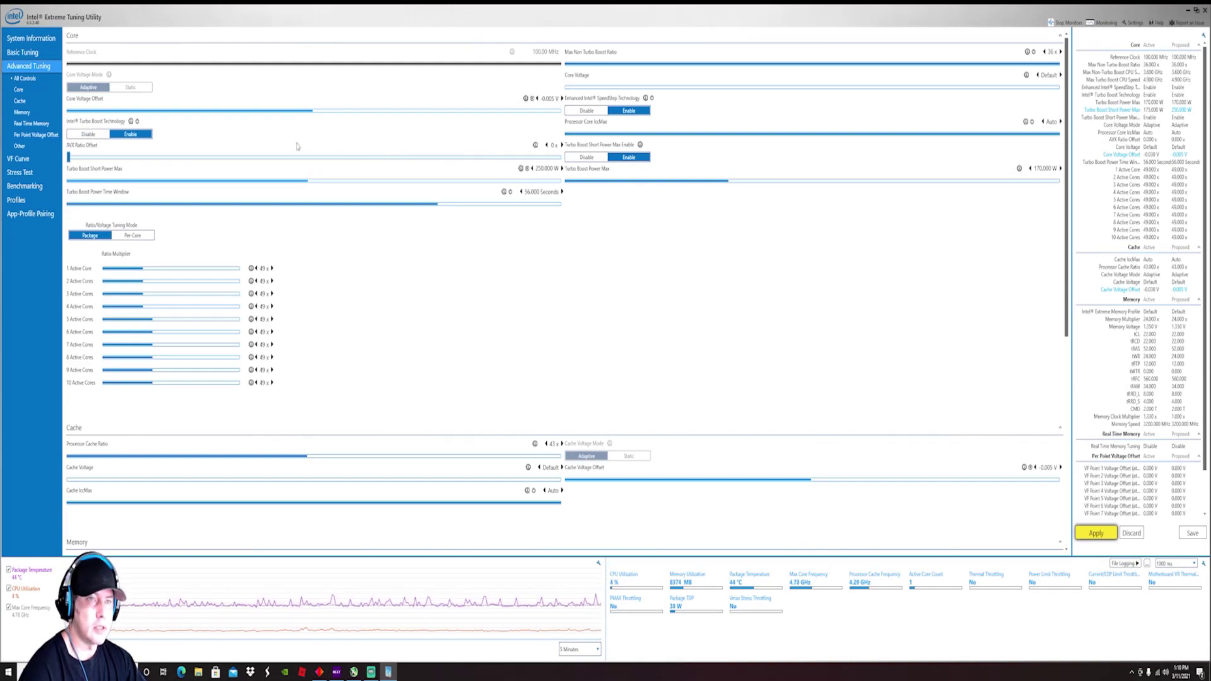
left_click(22, 54)
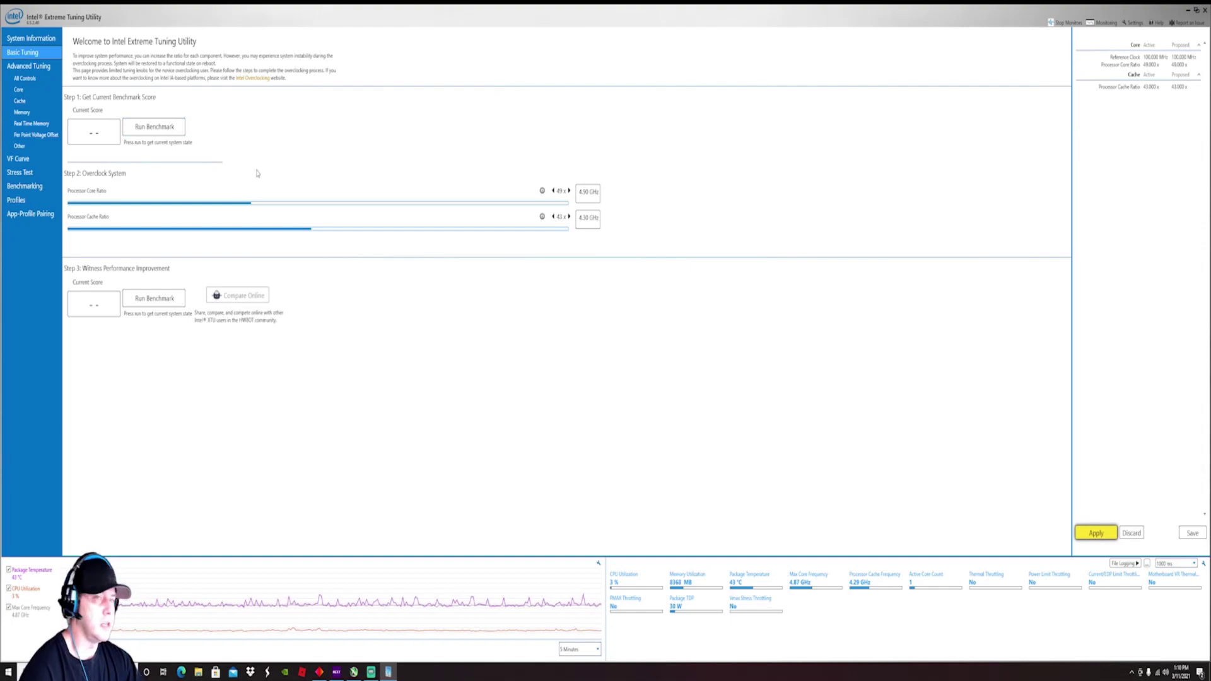
left_click(43, 66)
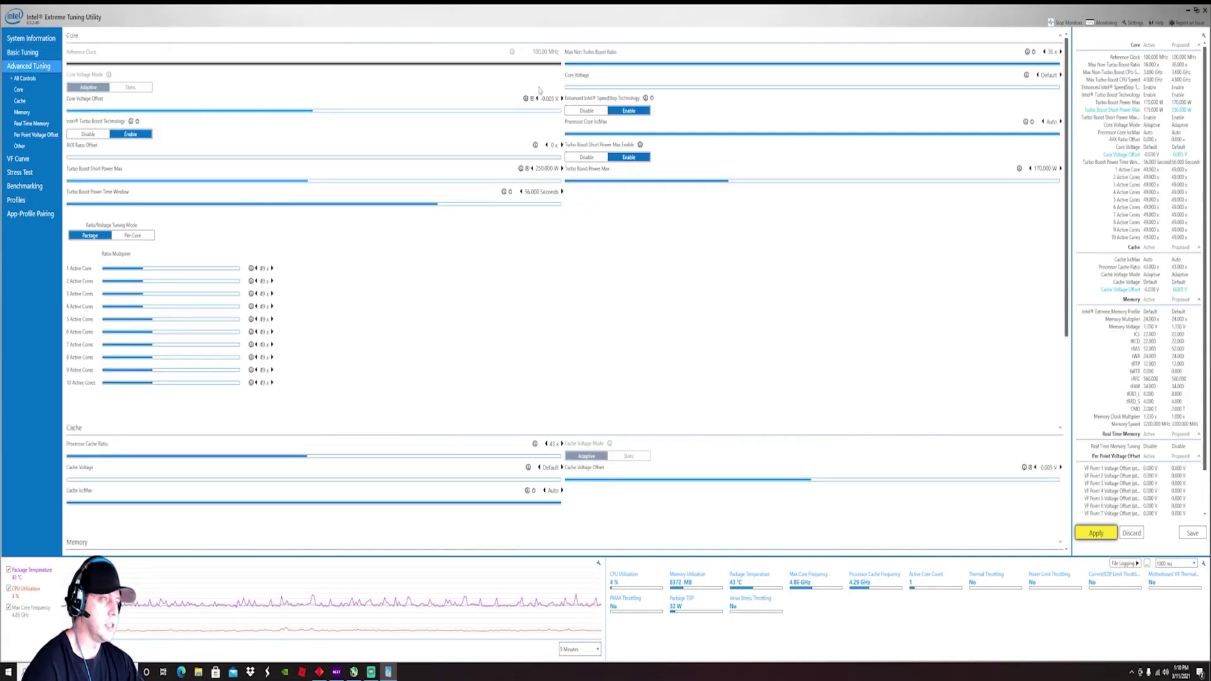
left_click(1185, 10)
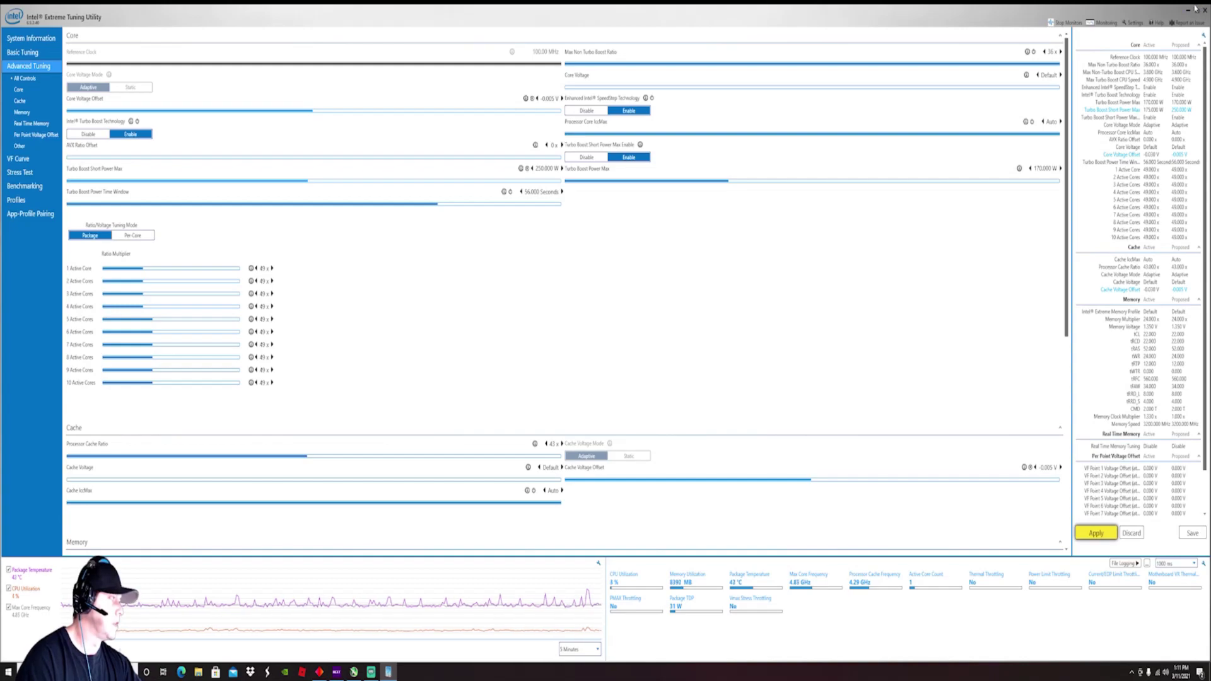
left_click(1189, 11)
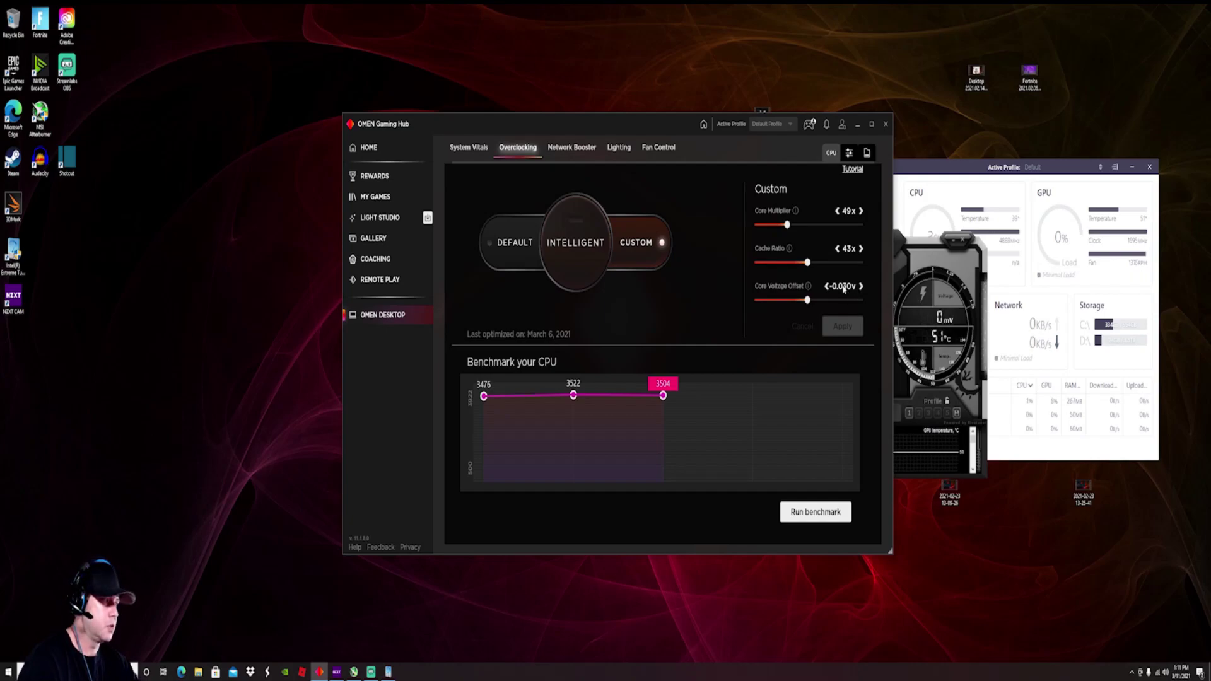
Drag the NZXT CAM window forward and to the right beside the overclocking panel
left_click_drag(942, 166, 987, 161)
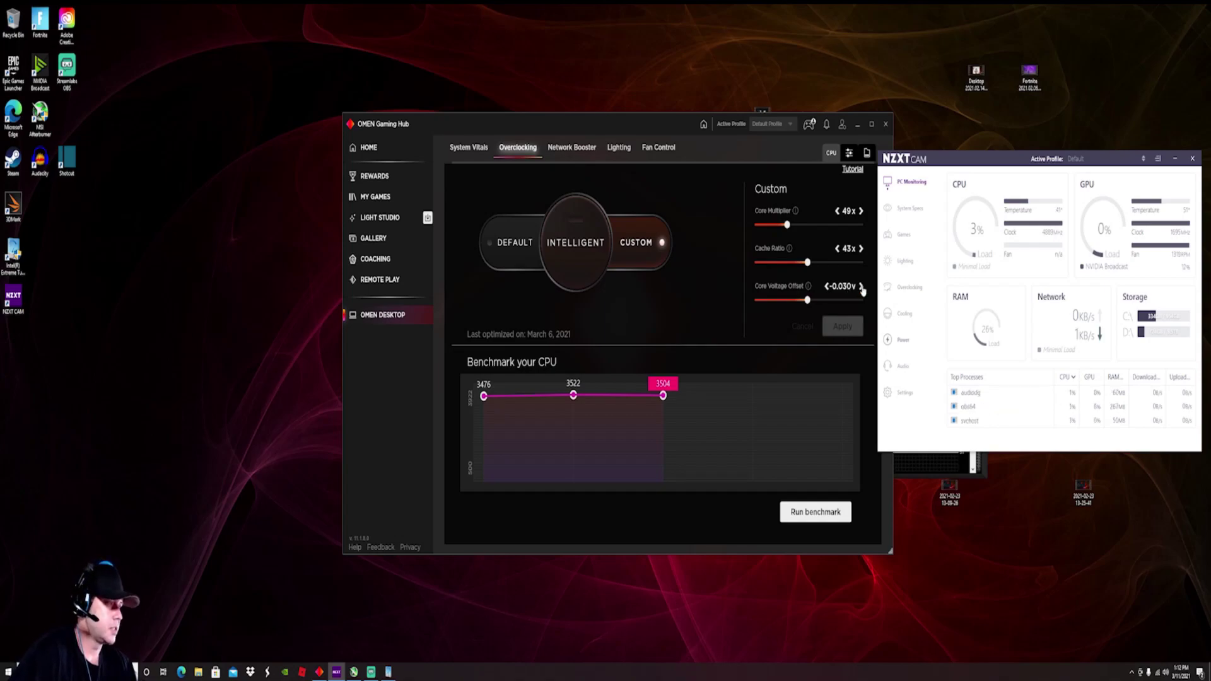
Bring OMEN Gaming Hub forward and step its Core Voltage Offset up to Default, then back to -0.030v
left_click(860, 289)
left_click(861, 286)
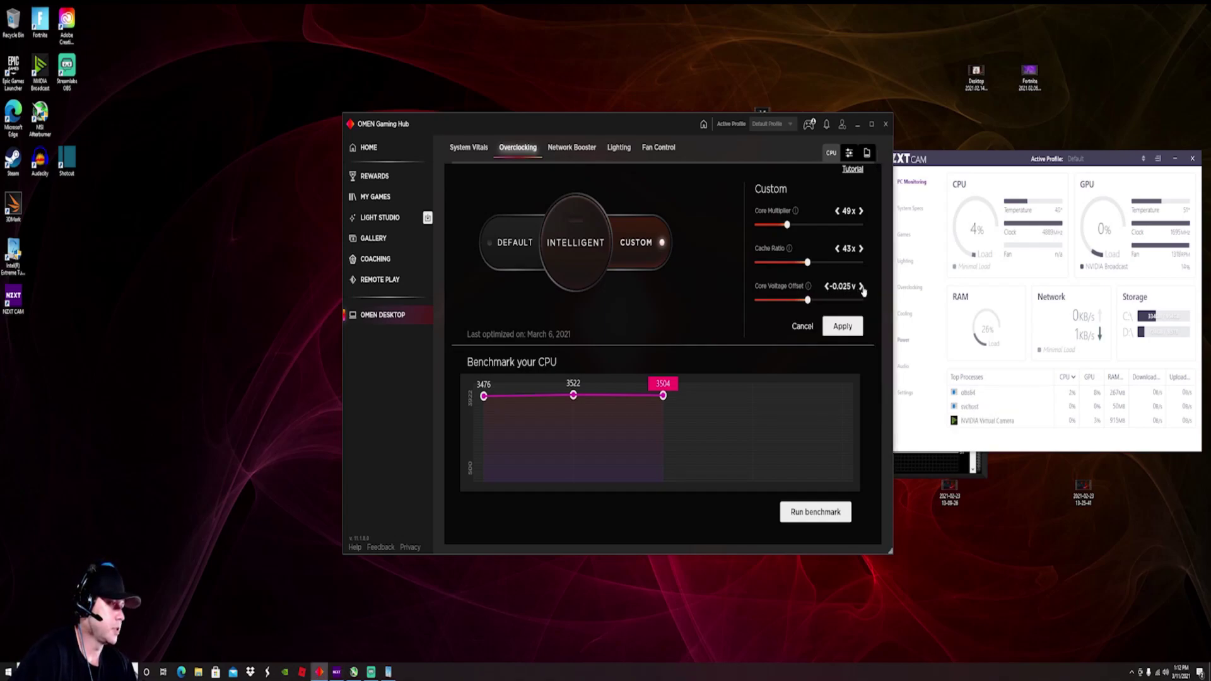
left_click(861, 286)
left_click(861, 286)
left_click(830, 287)
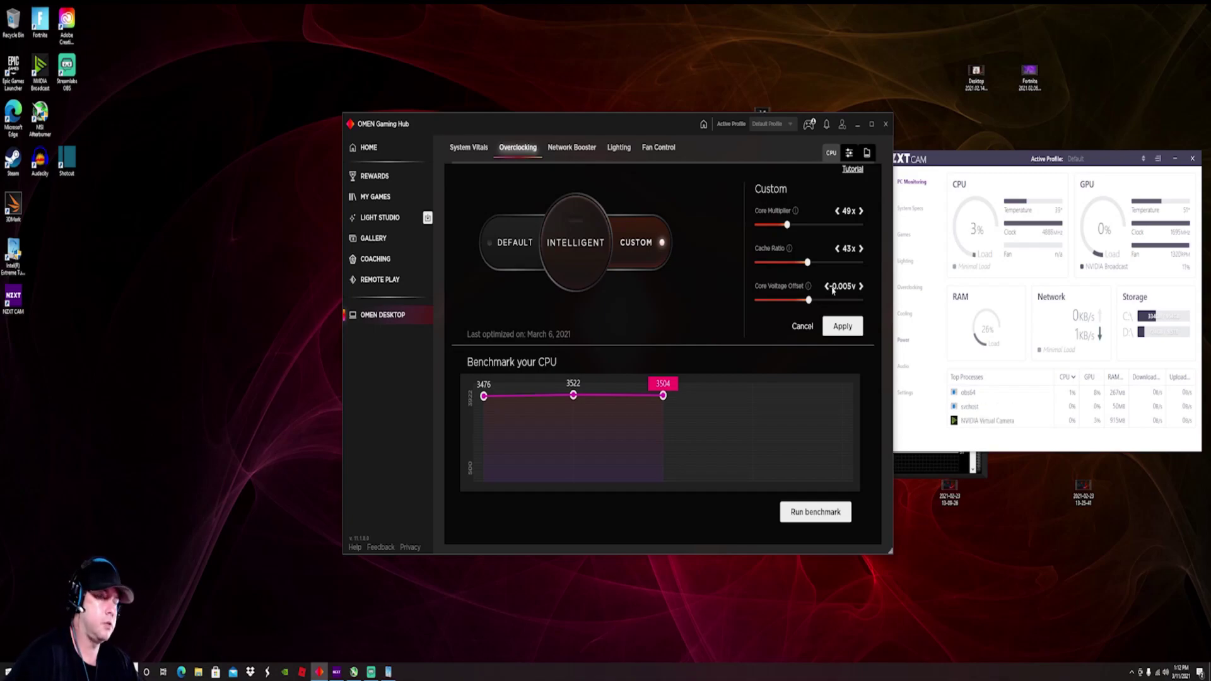
left_click(827, 287)
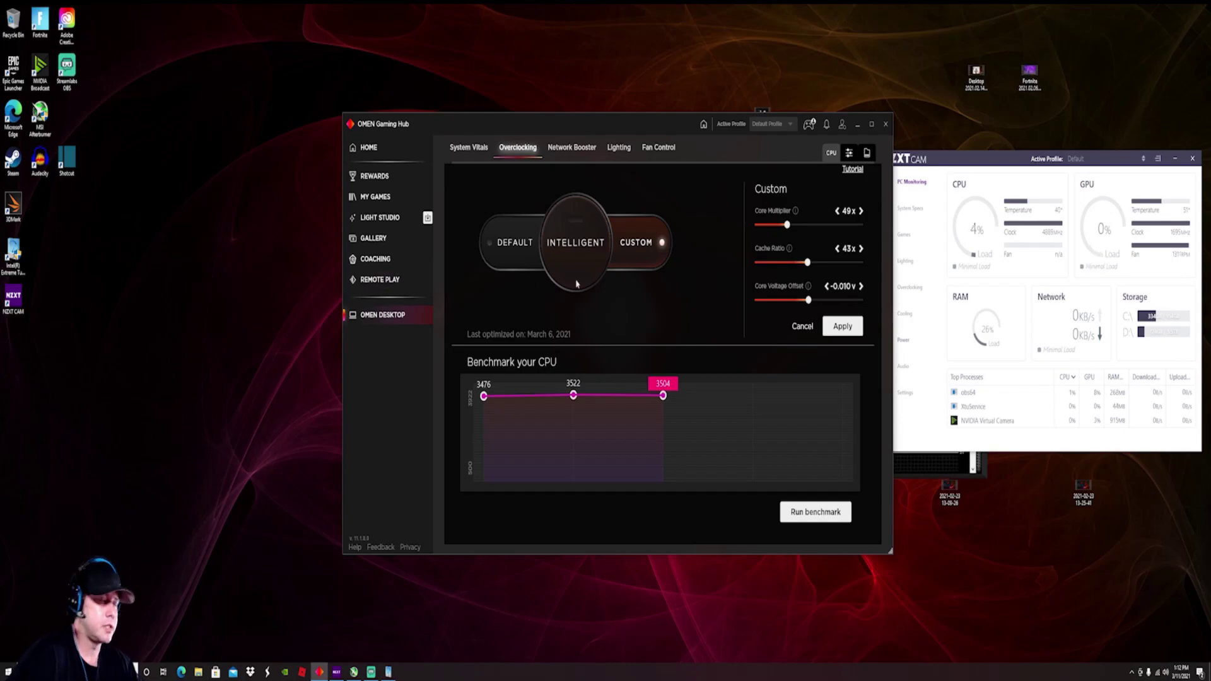
left_click(828, 288)
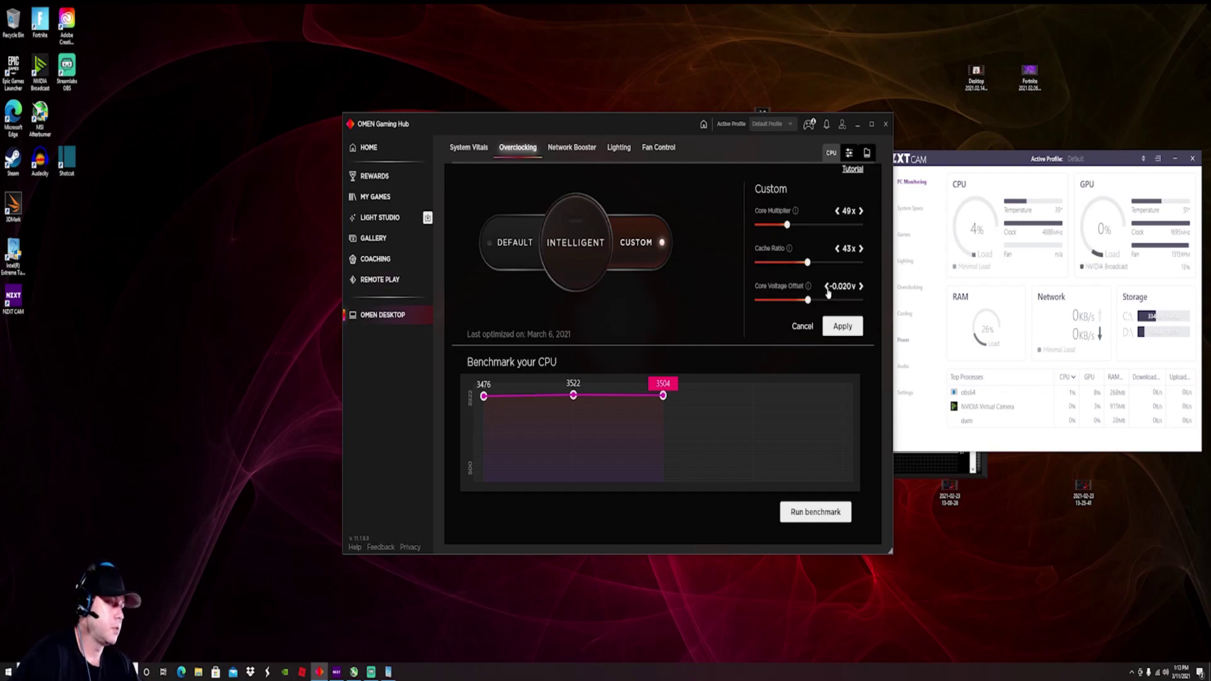
left_click(828, 288)
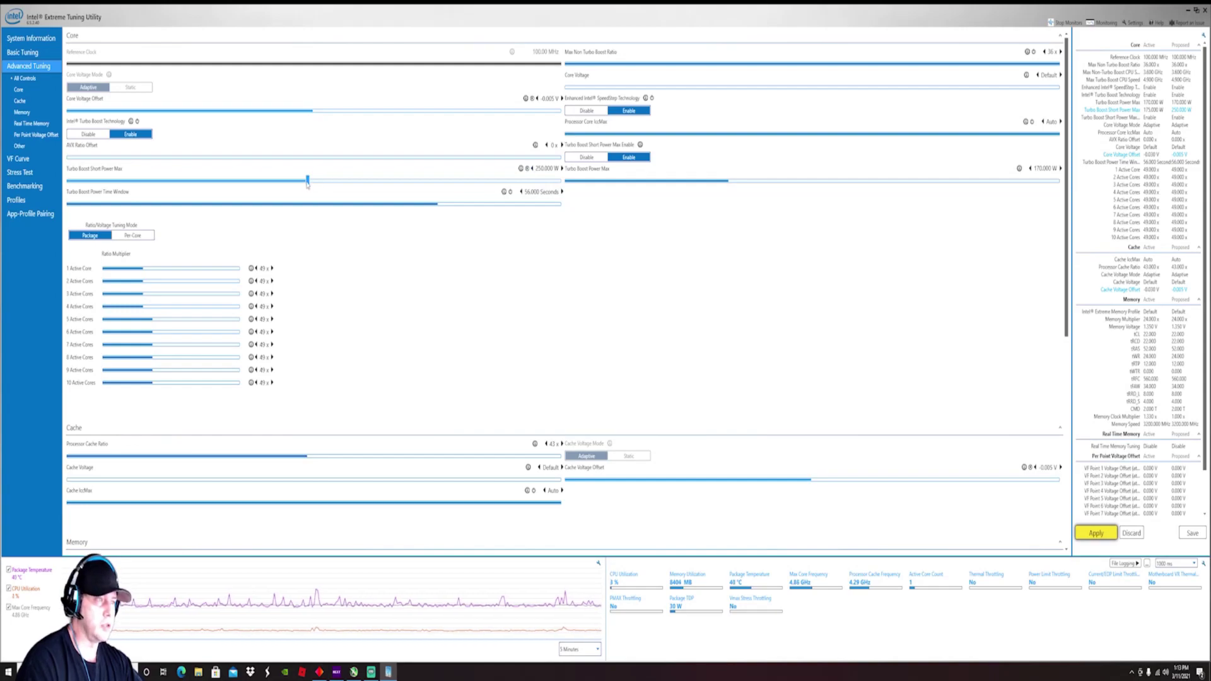
Slide Turbo Boost Short Power Max down from 250 W toward 225 W
left_click_drag(307, 183, 284, 185)
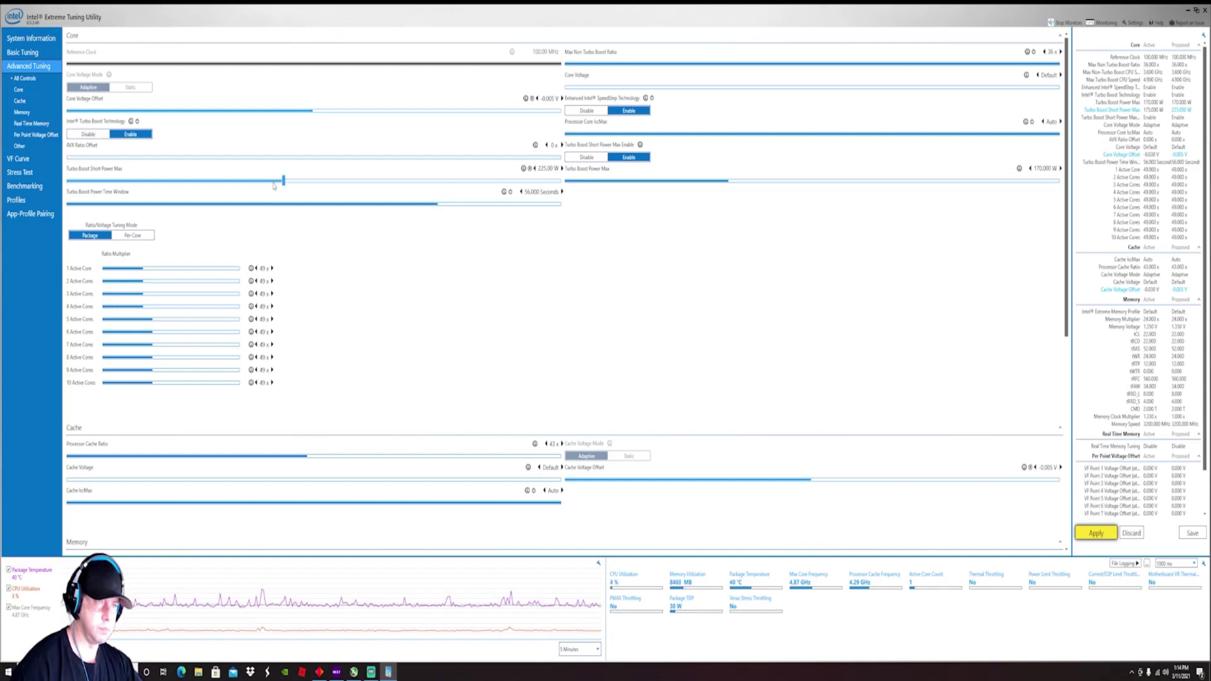
Bring Turbo Boost Short Power Max down to exactly 175 W with the slider and left arrow
mouse_move(283, 182)
left_mouse_down()
mouse_move(140, 182)
mouse_move(287, 183)
mouse_move(270, 194)
left_mouse_up()
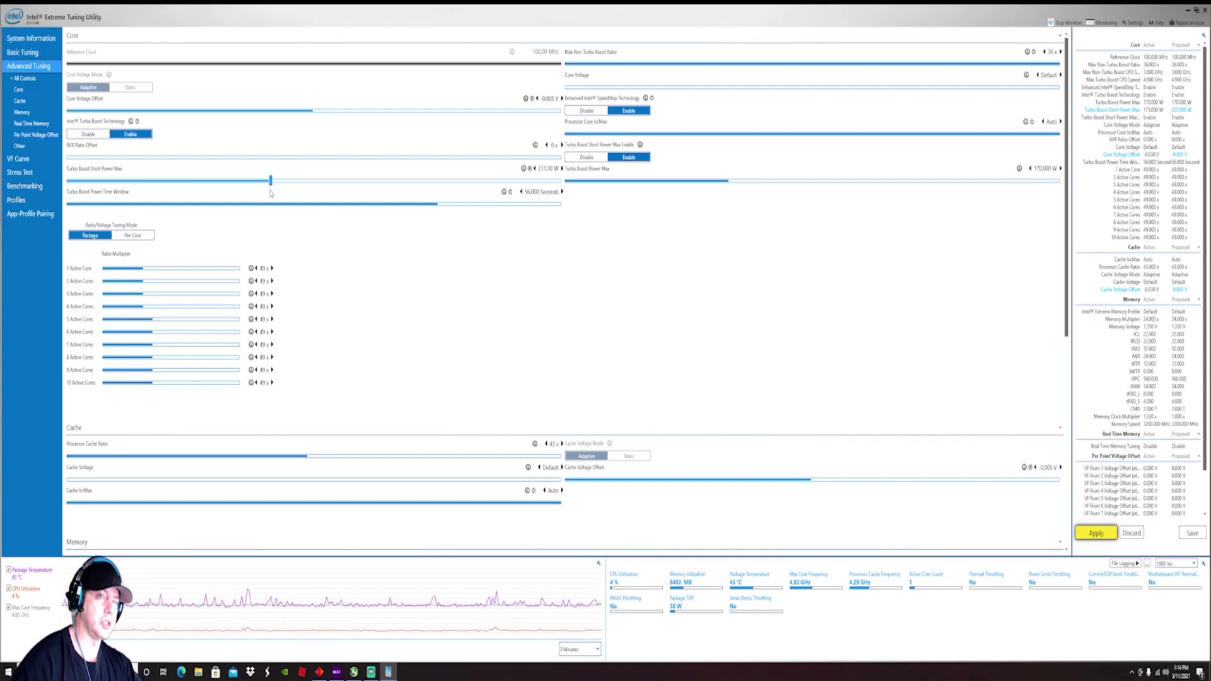
key("Tab")
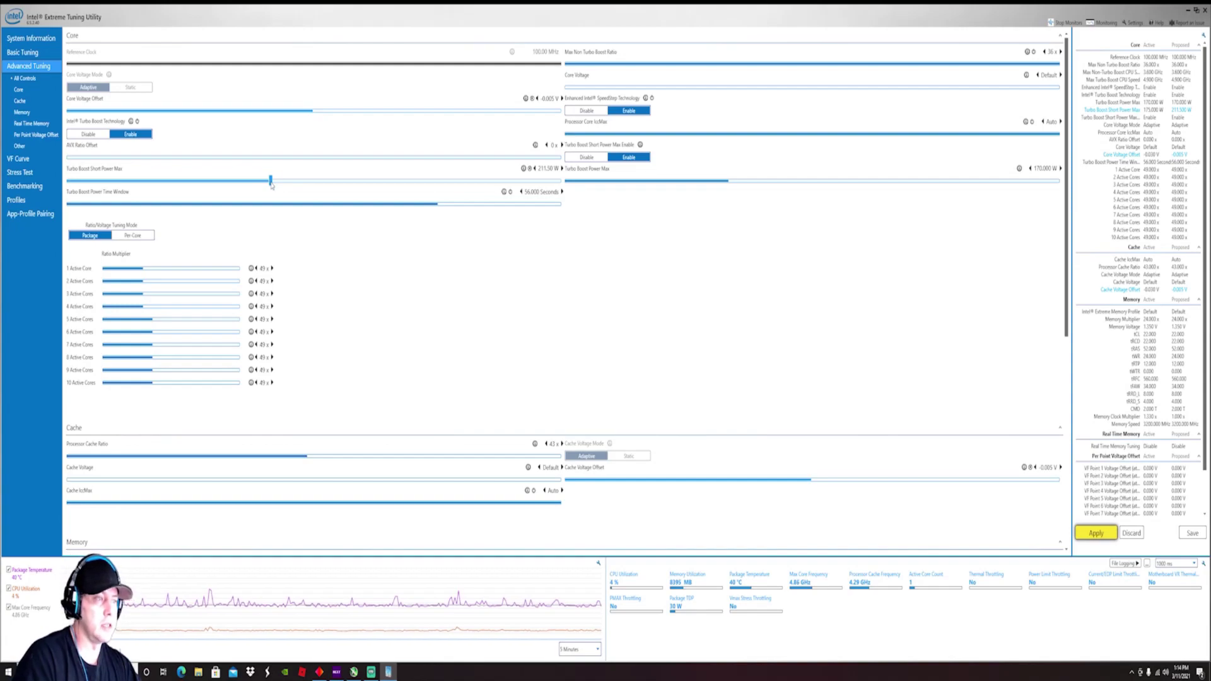
left_click_drag(272, 185, 238, 185)
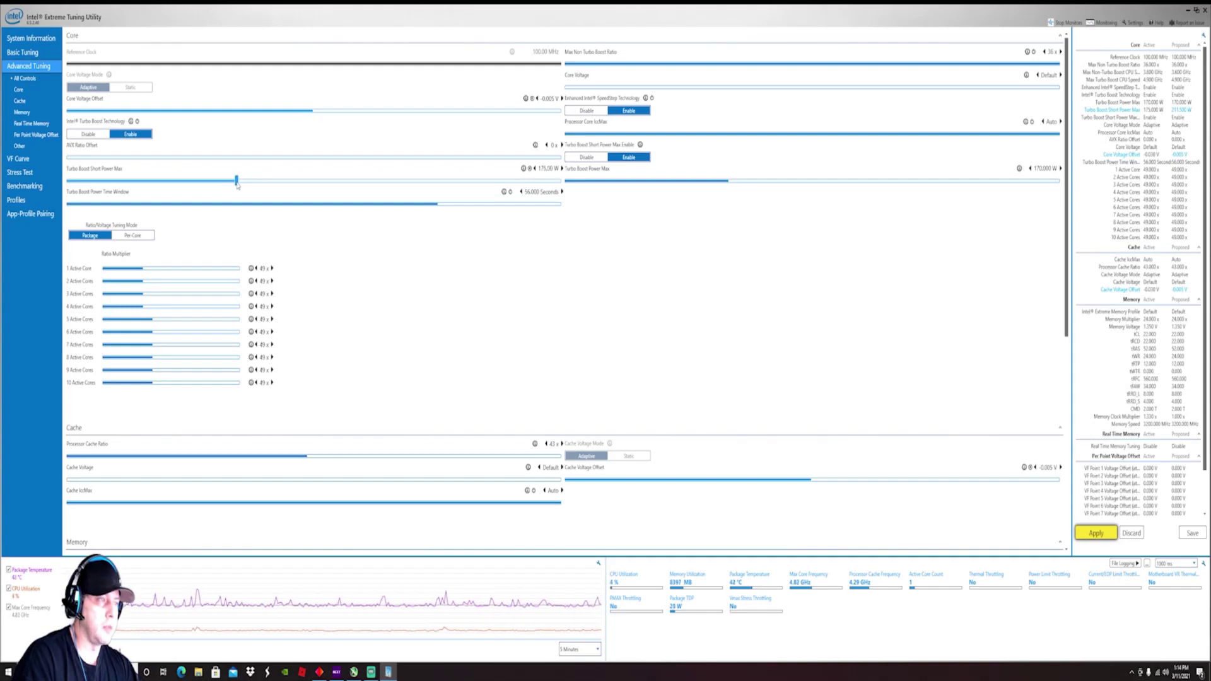
left_click(534, 172)
double_click(534, 168)
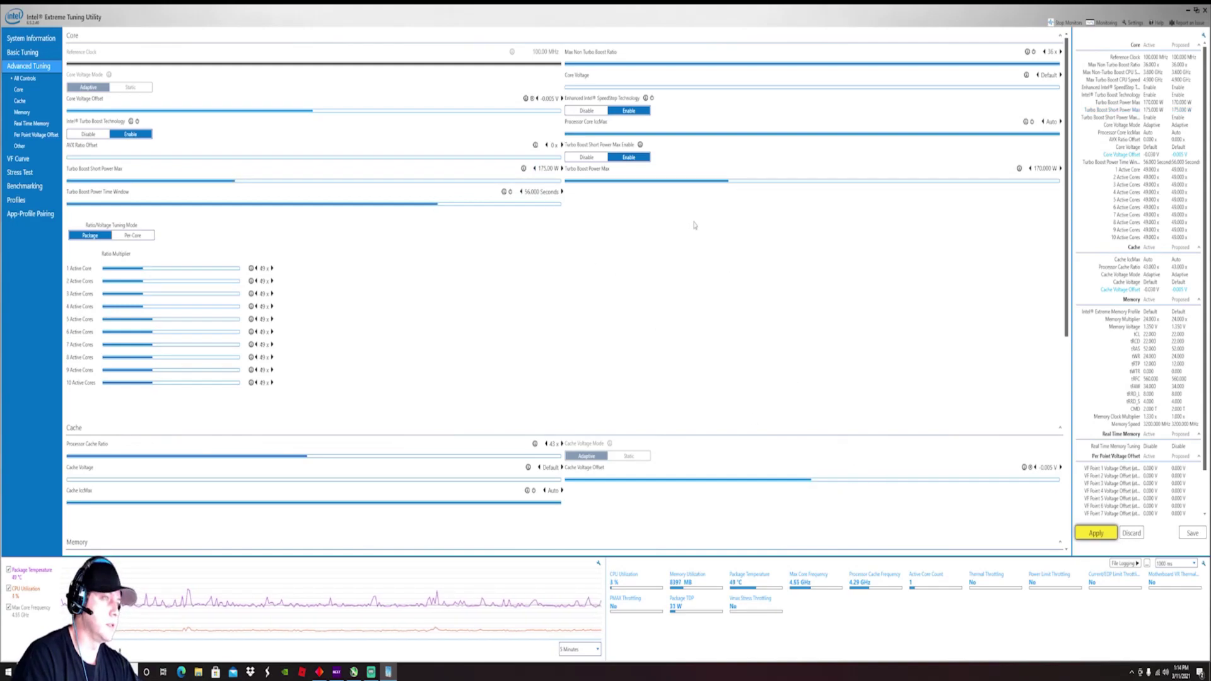
Step Core Voltage Offset down to -0.030 V so no changes remain pending
left_click(539, 101)
double_click(539, 101)
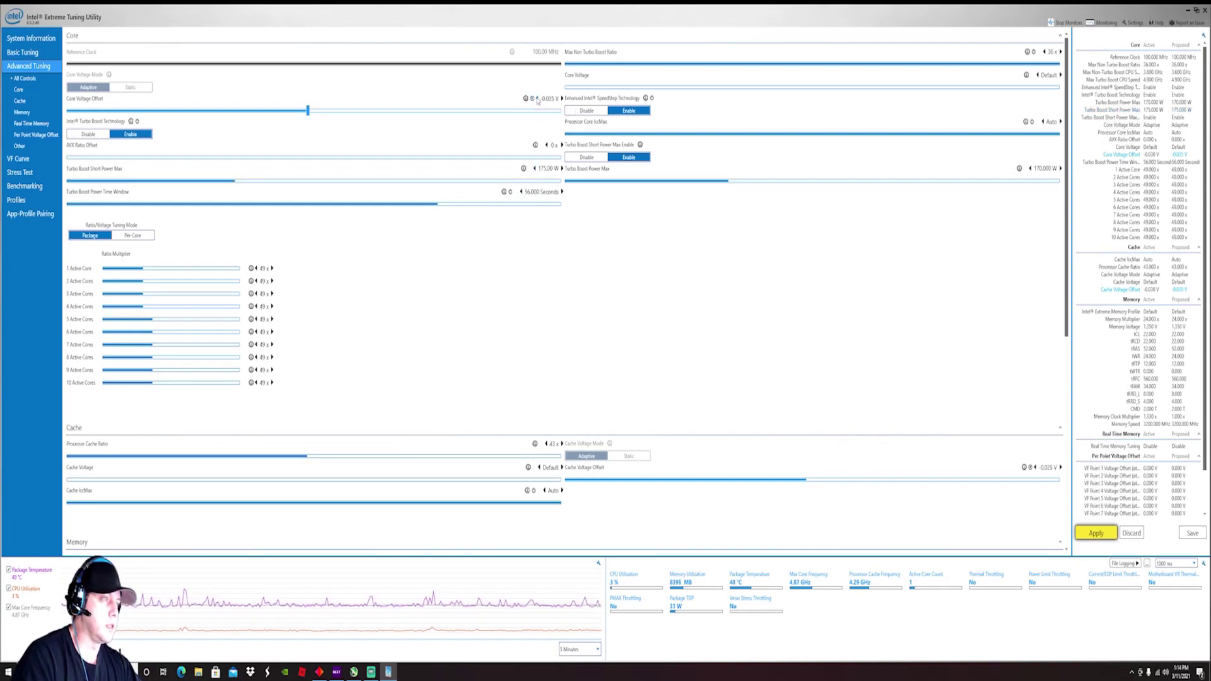
double_click(539, 101)
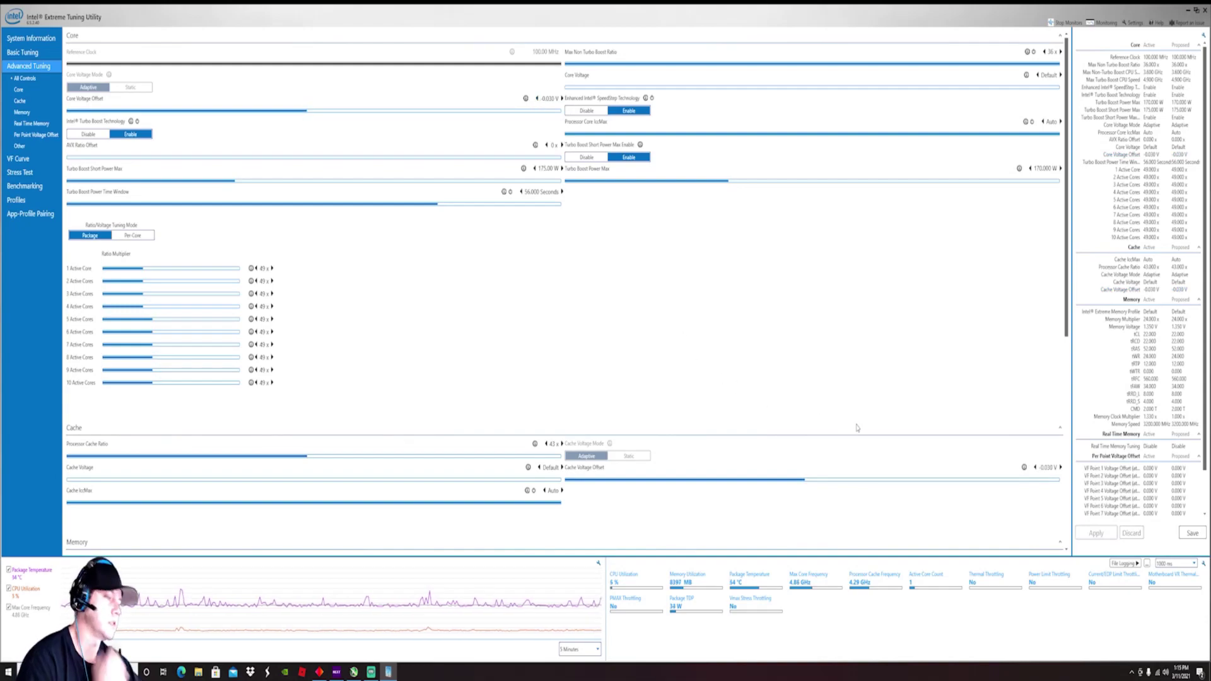